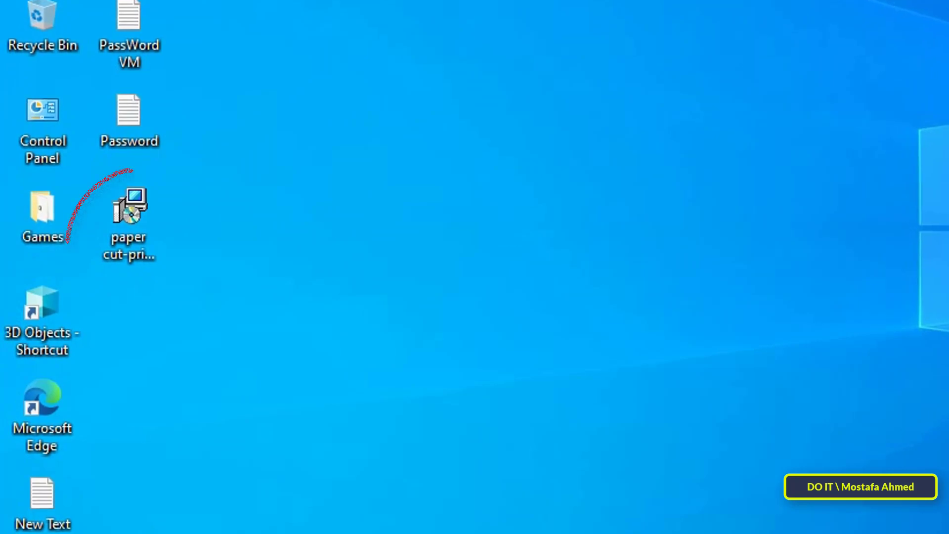
Launch the PaperCut Print Logger installer from its desktop icon.
{"action": "left_click", "coordinate": [130, 222]}
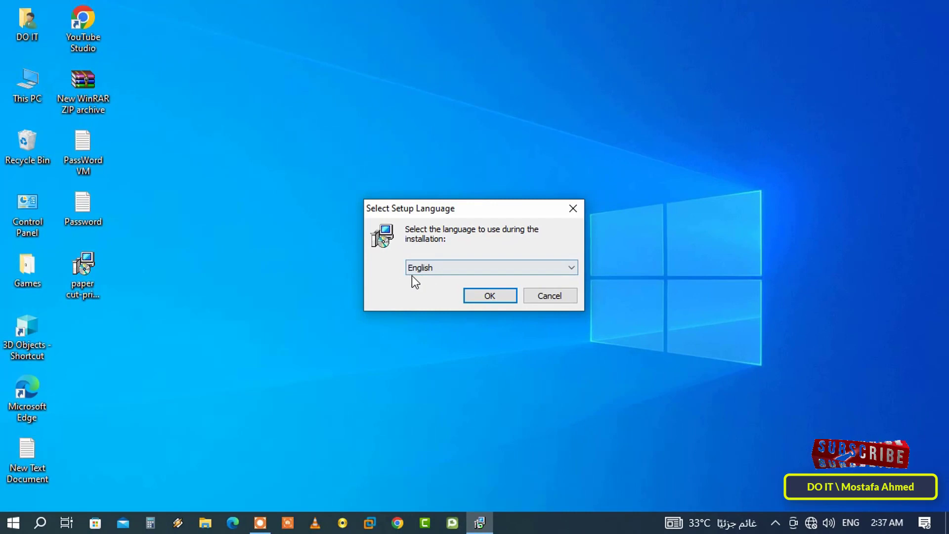
Install PaperCut Print Logger 1.10 in English to the default Program Files (x86) folder, accepting the license, and finish.
{"action": "left_click", "coordinate": [473, 300]}
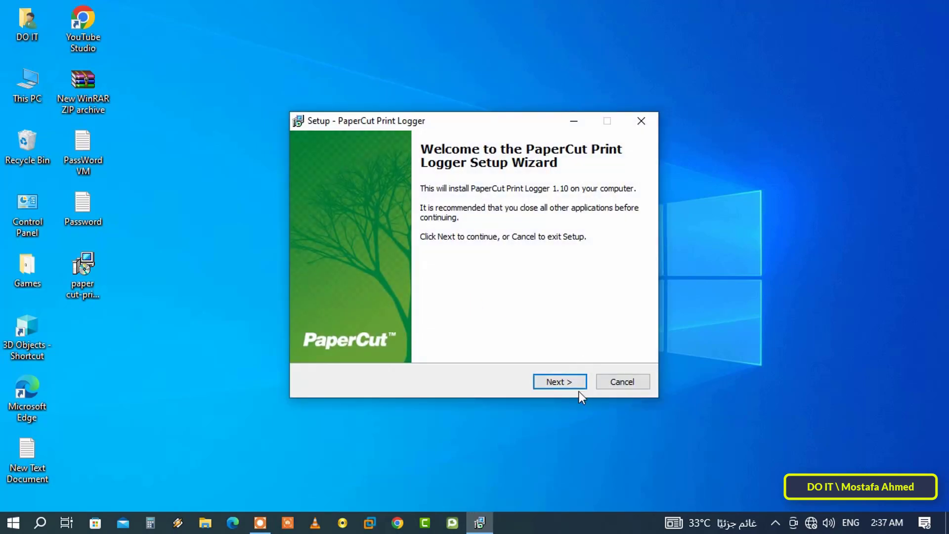
{"action": "left_click", "coordinate": [573, 382]}
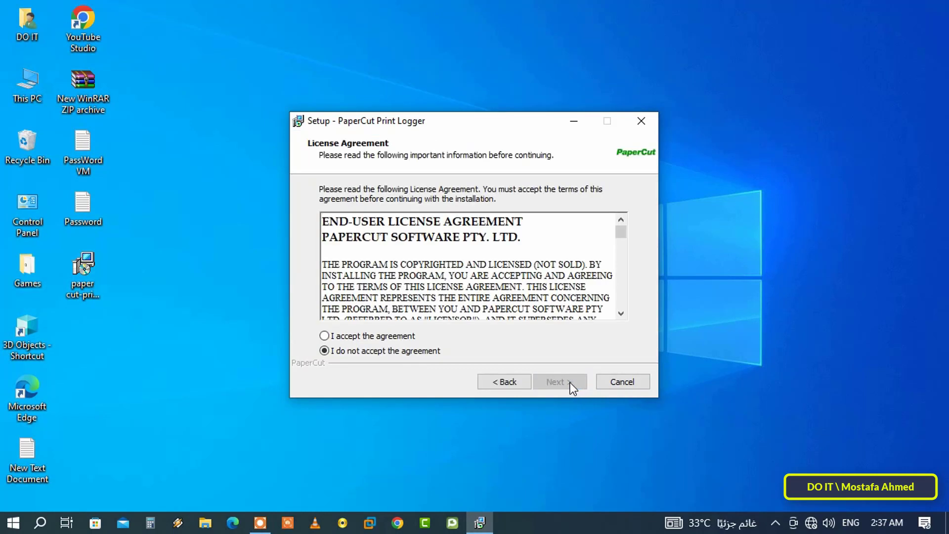
{"action": "left_click", "coordinate": [324, 336]}
{"action": "left_click", "coordinate": [559, 381]}
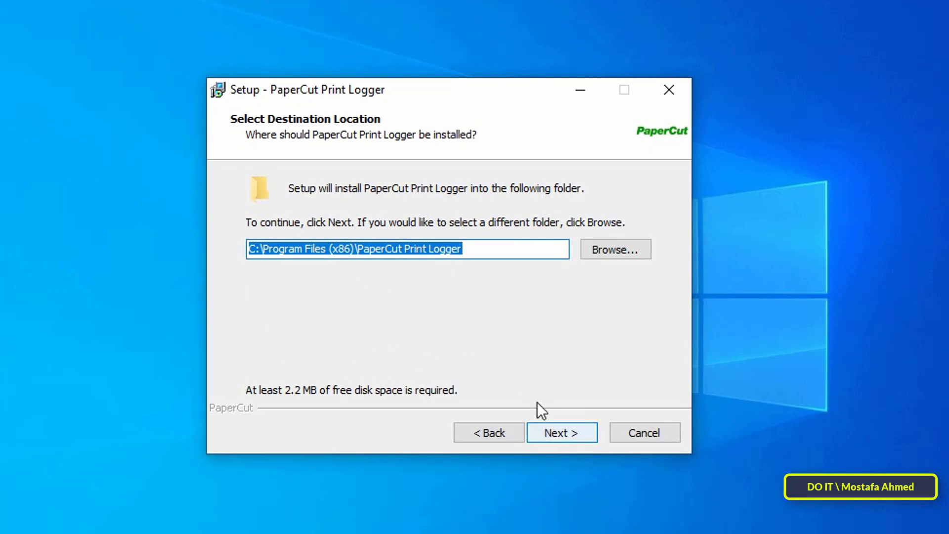
{"action": "left_click", "coordinate": [578, 430]}
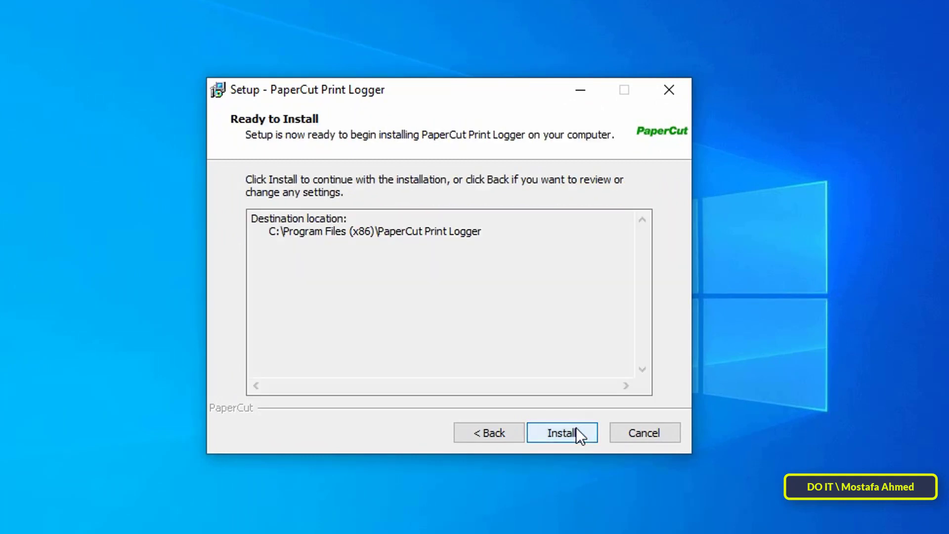
{"action": "left_click", "coordinate": [569, 431]}
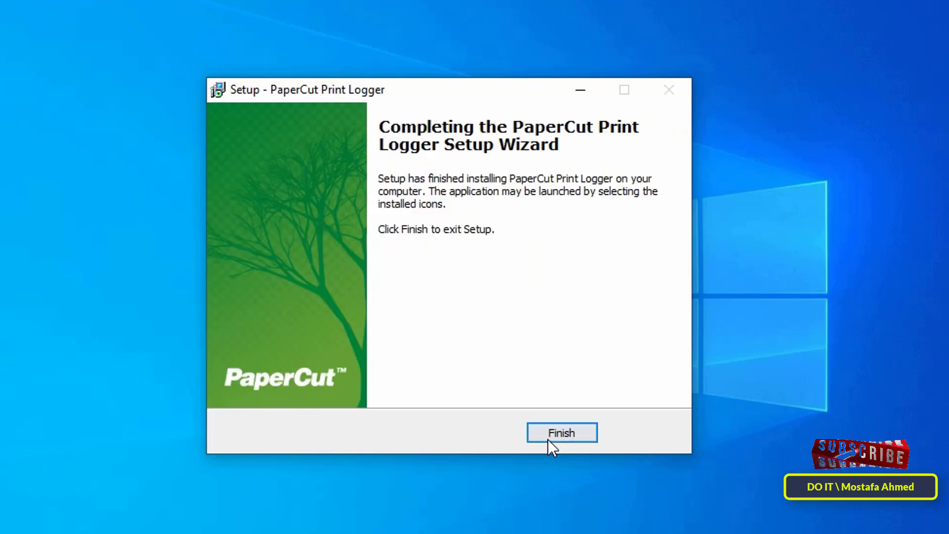
{"action": "left_click", "coordinate": [548, 439]}
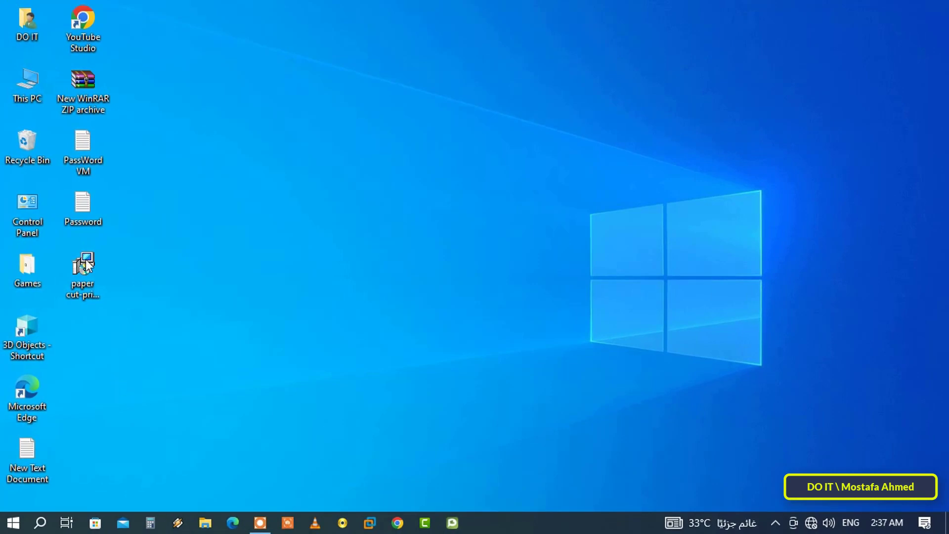
Browse to C:\Program Files (x86)\PaperCut Print Logger and select the ViewLogs shortcut.
{"action": "double_click", "coordinate": [23, 85]}
{"action": "double_click", "coordinate": [270, 277]}
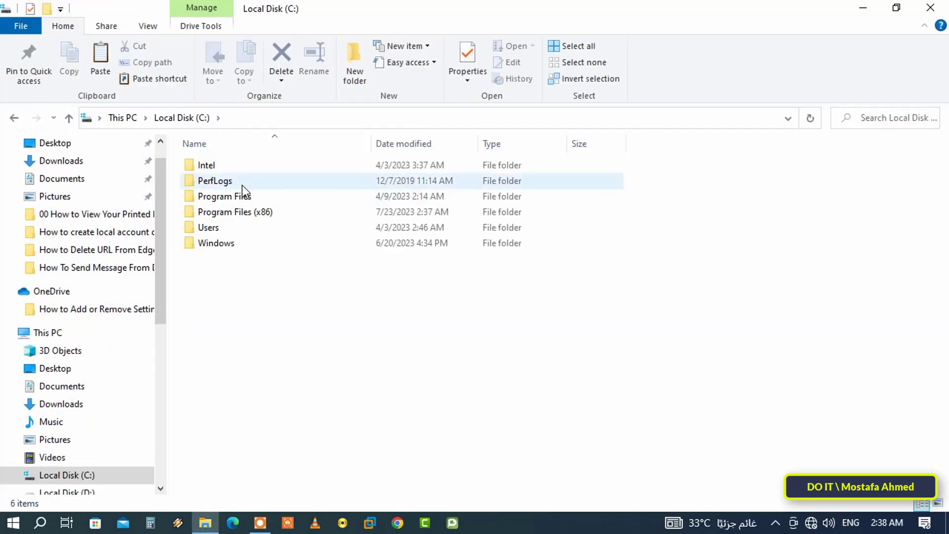
{"action": "double_click", "coordinate": [240, 212]}
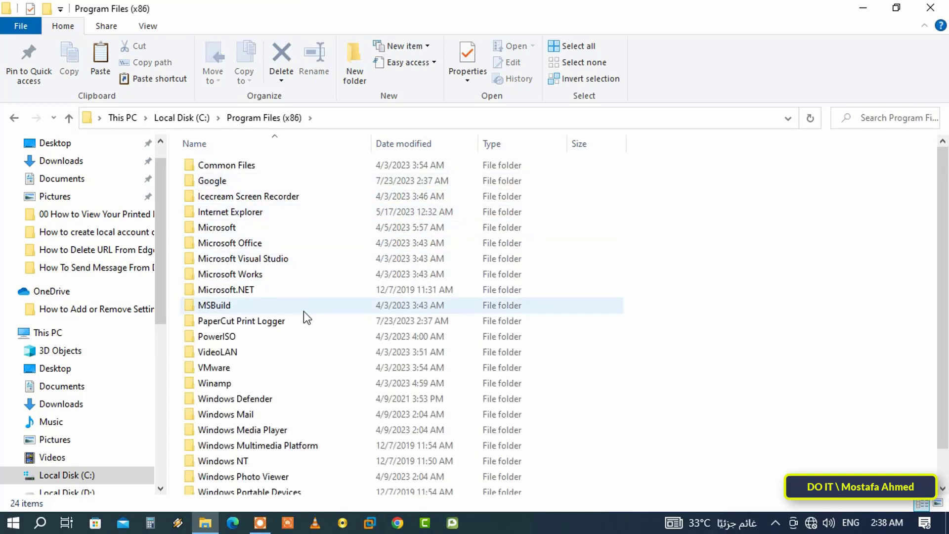
{"action": "left_click", "coordinate": [252, 322]}
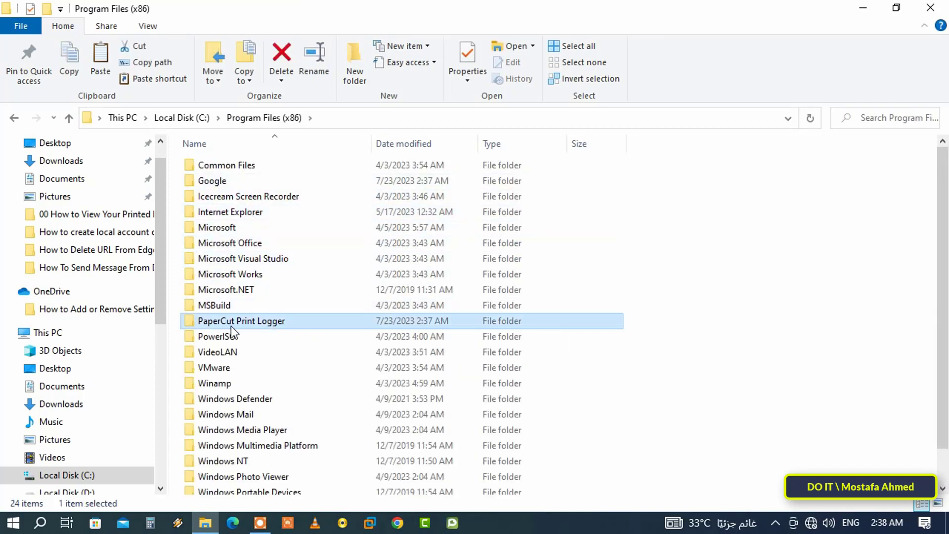
{"action": "double_click", "coordinate": [266, 324]}
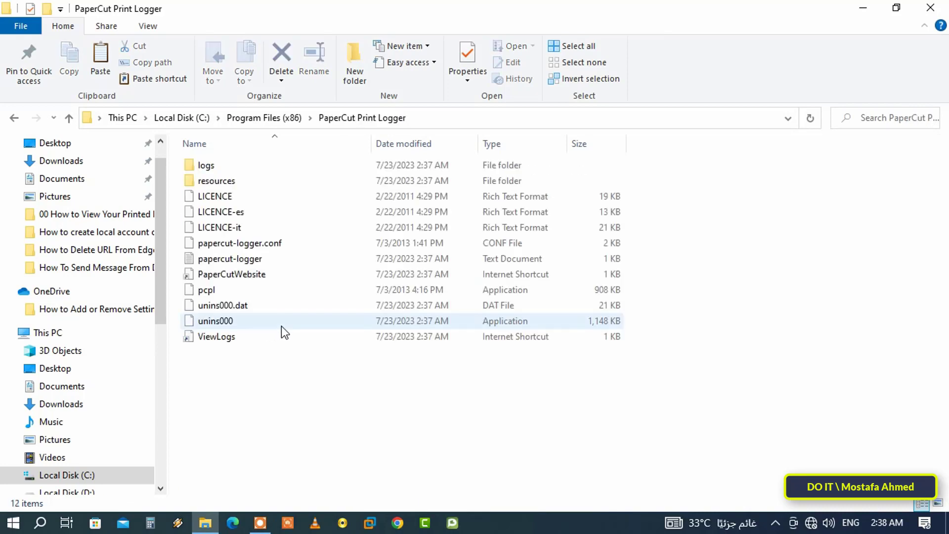
{"action": "left_click", "coordinate": [231, 337]}
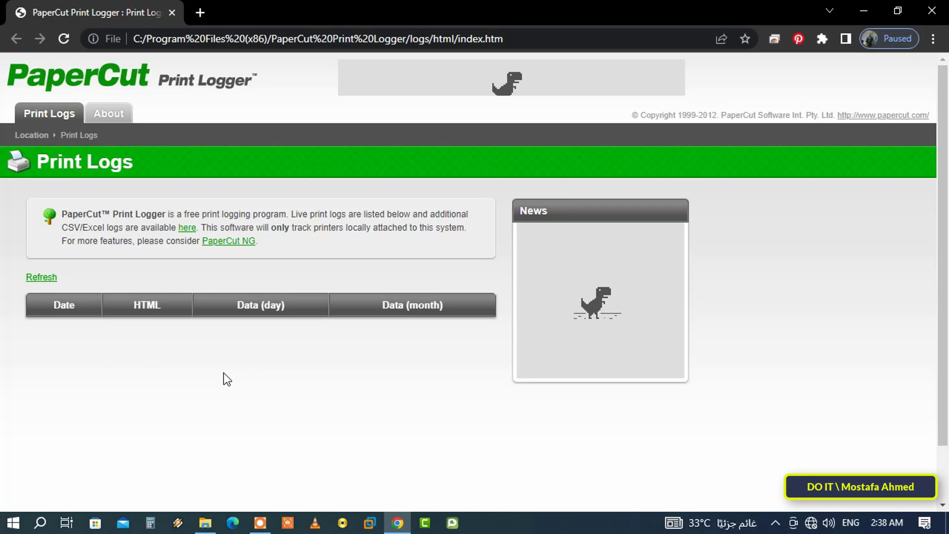
Minimize Chrome showing the empty Print Logs page to return to the desktop.
{"action": "left_click", "coordinate": [866, 14]}
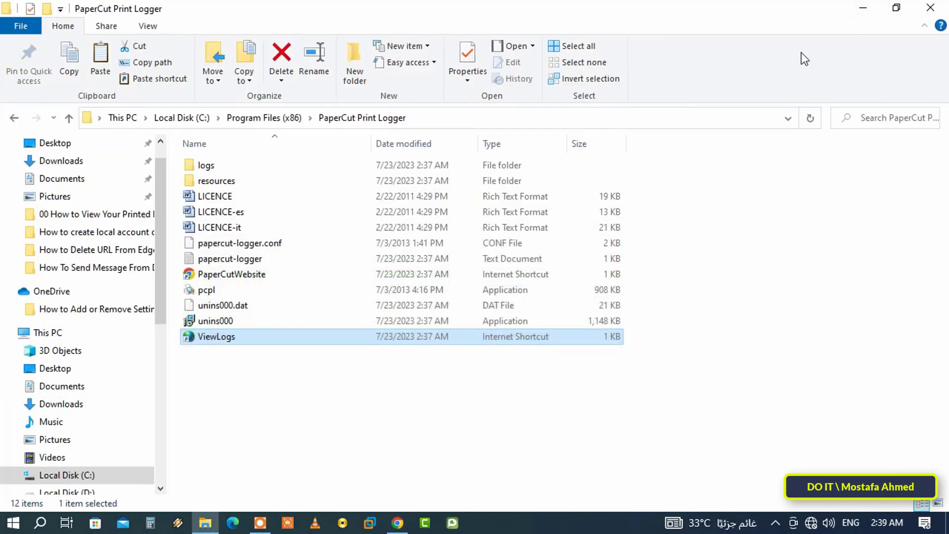
From Control Panel's Devices and Printers, bring up the Microsoft Print to PDF properties.
{"action": "left_click", "coordinate": [862, 8]}
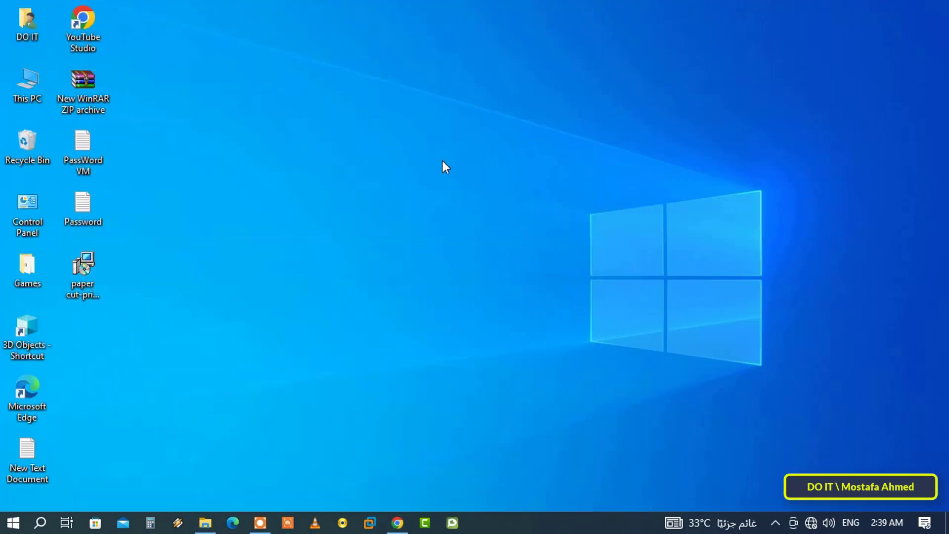
{"action": "double_click", "coordinate": [28, 215]}
{"action": "left_click", "coordinate": [822, 168]}
{"action": "left_click", "coordinate": [130, 285]}
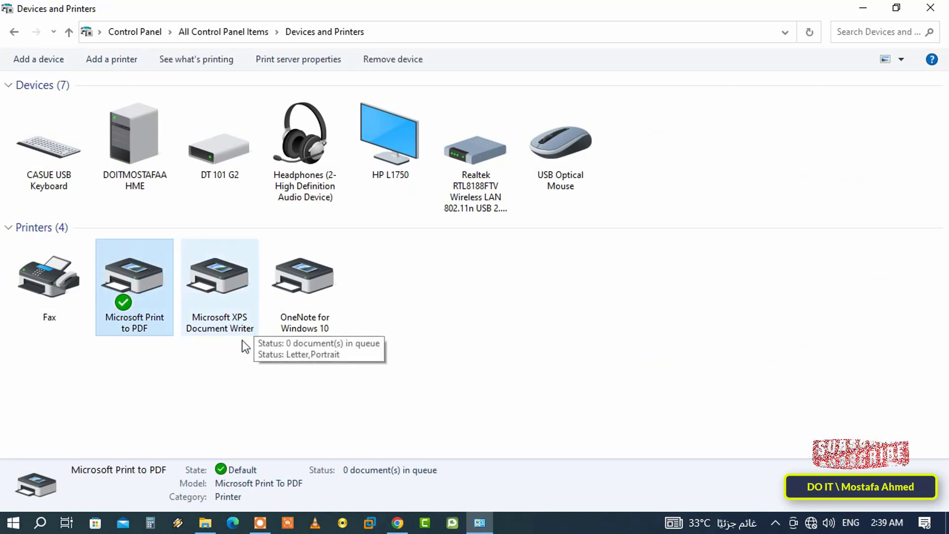
{"action": "key", "text": "Return"}
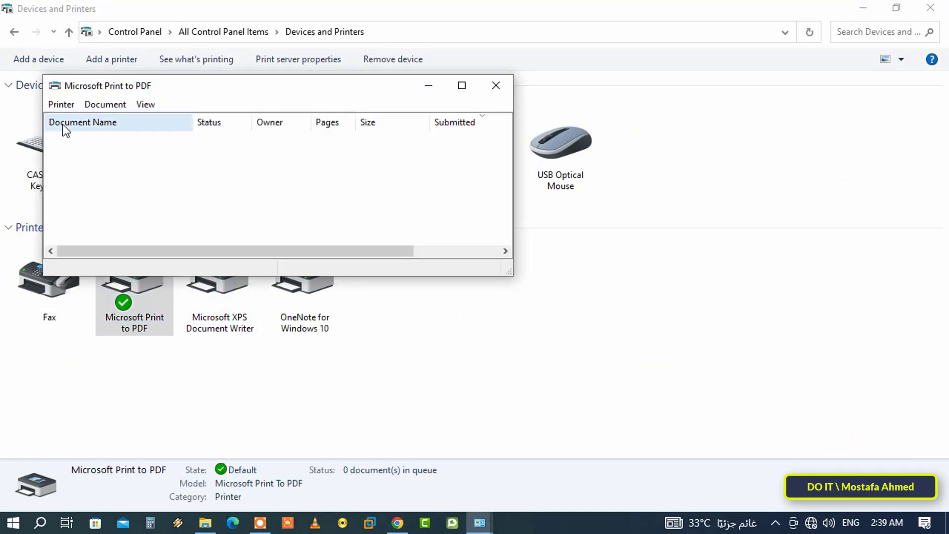
{"action": "left_click", "coordinate": [61, 104]}
{"action": "left_click", "coordinate": [98, 272]}
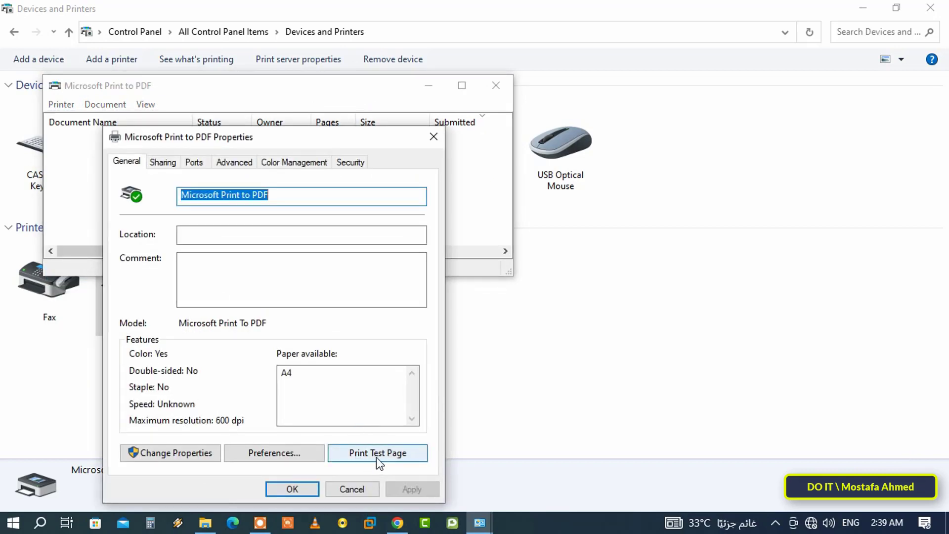
Send a test page to Microsoft Print to PDF, save it as test and dismiss the dialogs.
{"action": "left_click", "coordinate": [376, 454]}
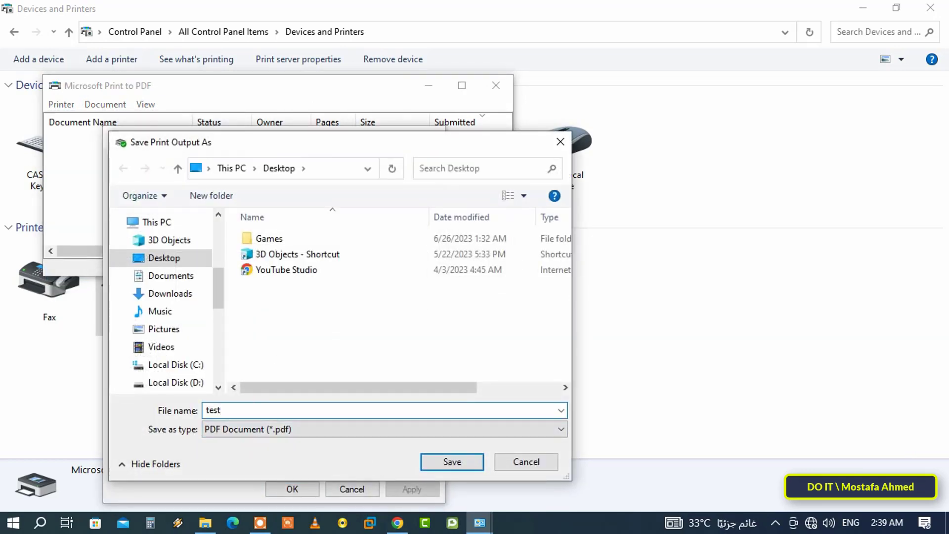
{"action": "left_click", "coordinate": [452, 462]}
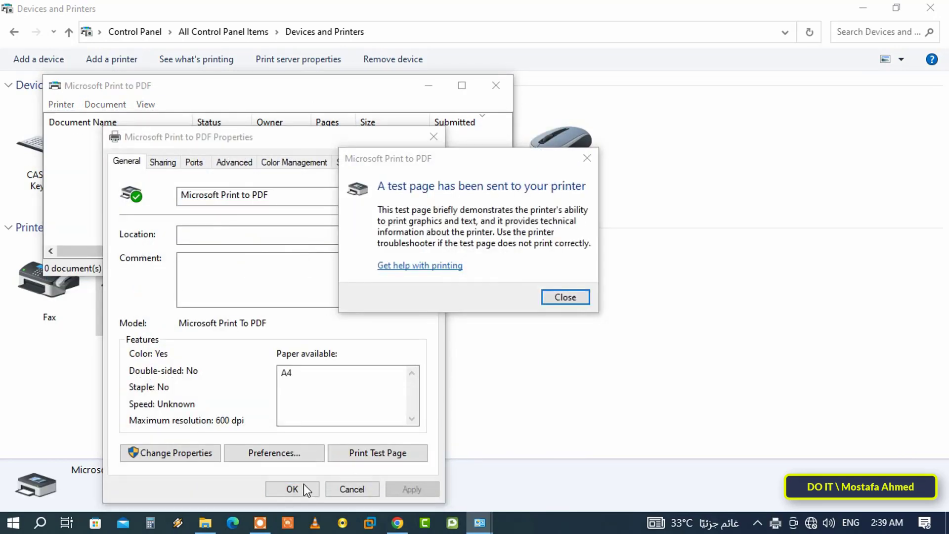
{"action": "left_click", "coordinate": [569, 296]}
{"action": "left_click", "coordinate": [292, 489]}
Reload the PaperCut log index in Chrome and go into the 23 Jul 2023 print log.
{"action": "left_click", "coordinate": [497, 86]}
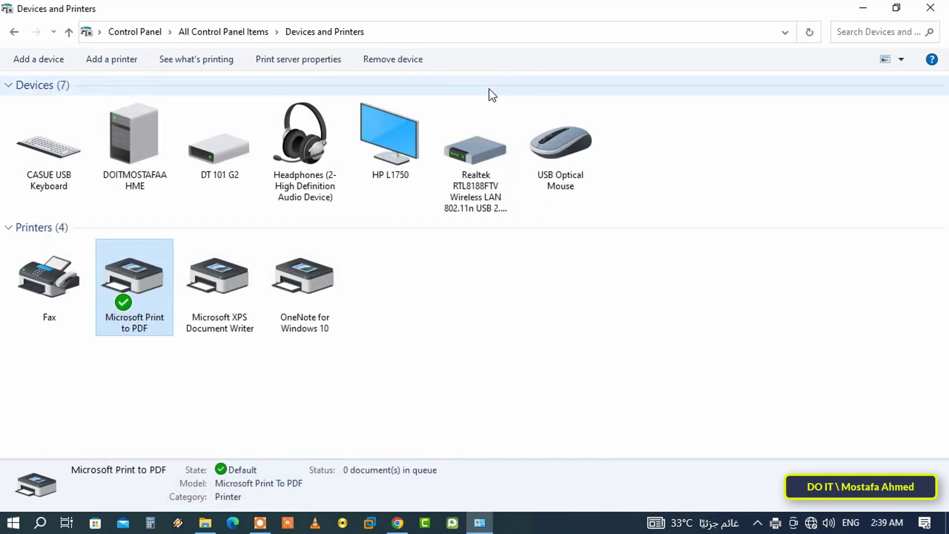
{"action": "left_click", "coordinate": [398, 523]}
{"action": "right_click", "coordinate": [221, 362]}
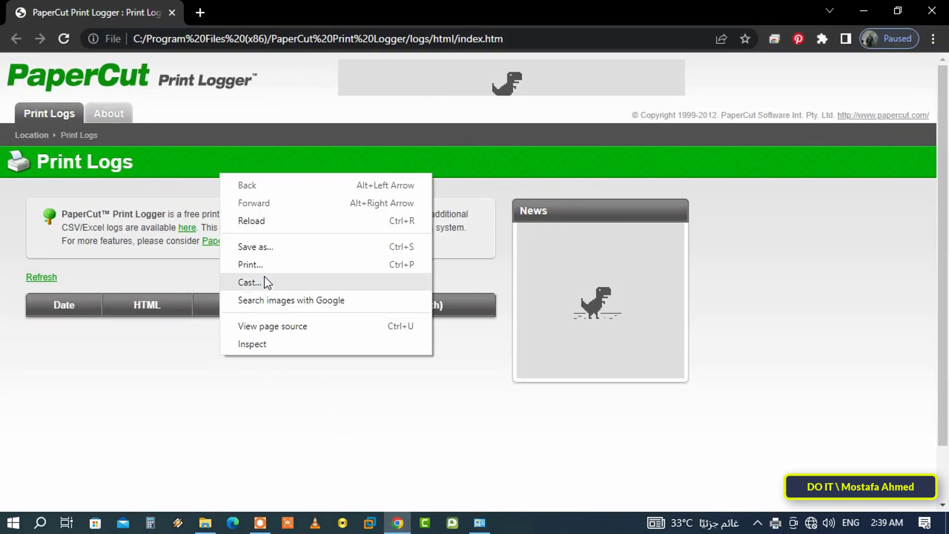
{"action": "left_click", "coordinate": [272, 227]}
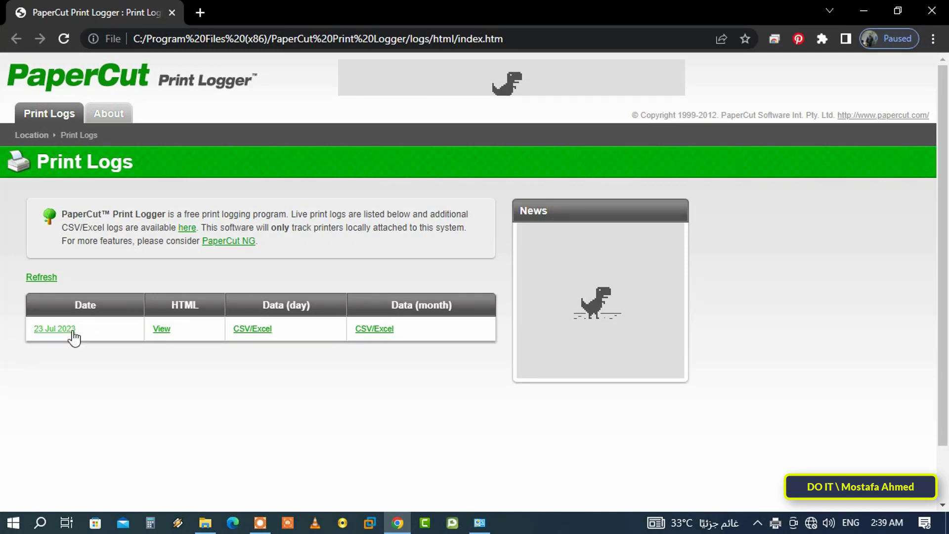
{"action": "left_click", "coordinate": [55, 329]}
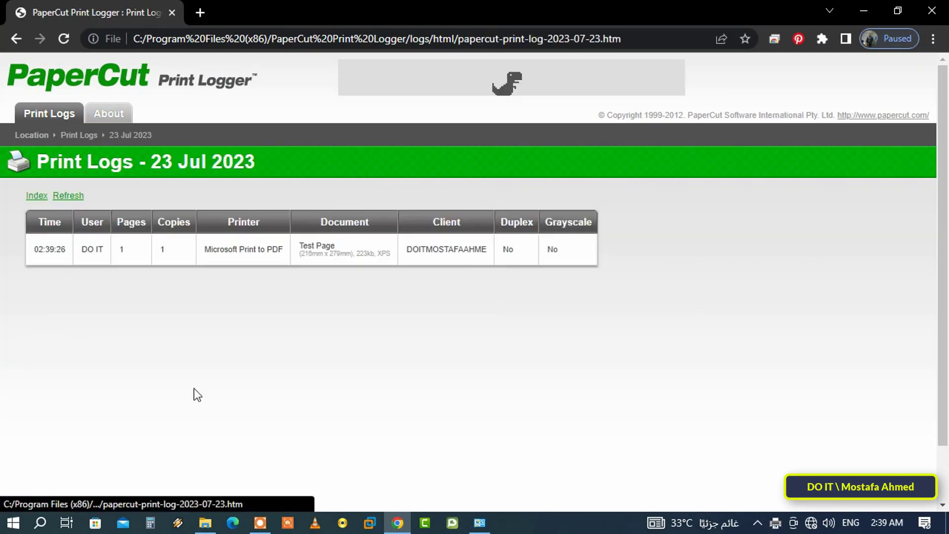
Highlight the Test Page job's printer, document name and client computer, then minimise to the desktop.
{"action": "double_click", "coordinate": [230, 222]}
{"action": "left_click", "coordinate": [222, 251]}
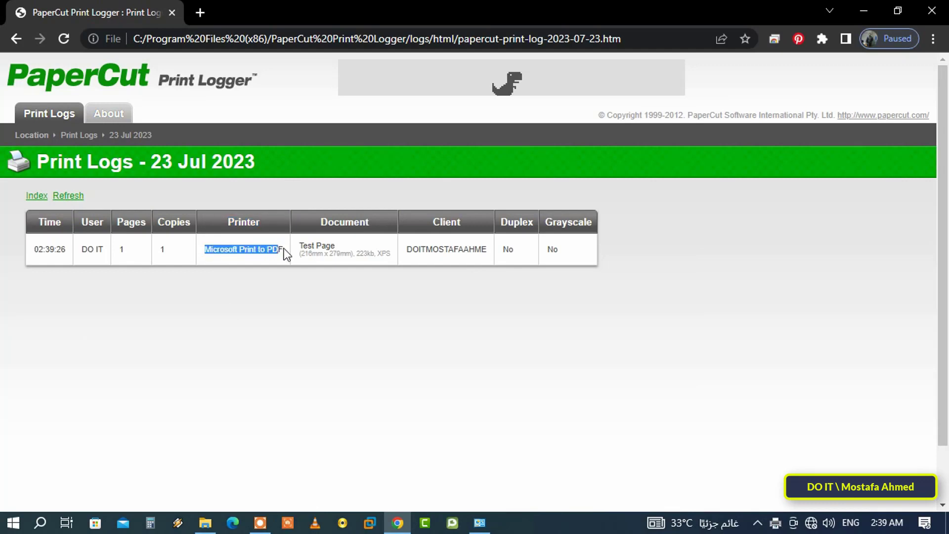
{"action": "left_click_drag", "start_coordinate": [329, 242], "coordinate": [336, 240]}
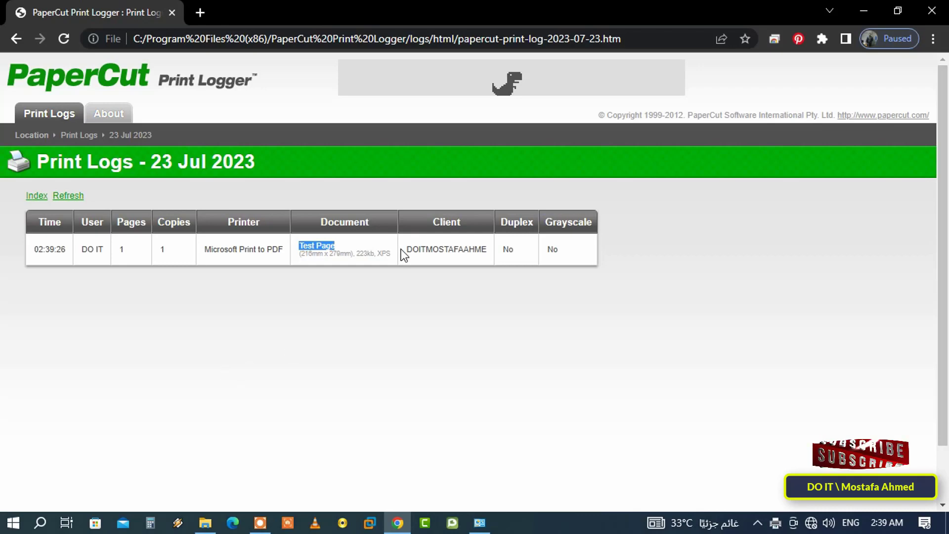
{"action": "left_click_drag", "start_coordinate": [407, 250], "coordinate": [488, 249]}
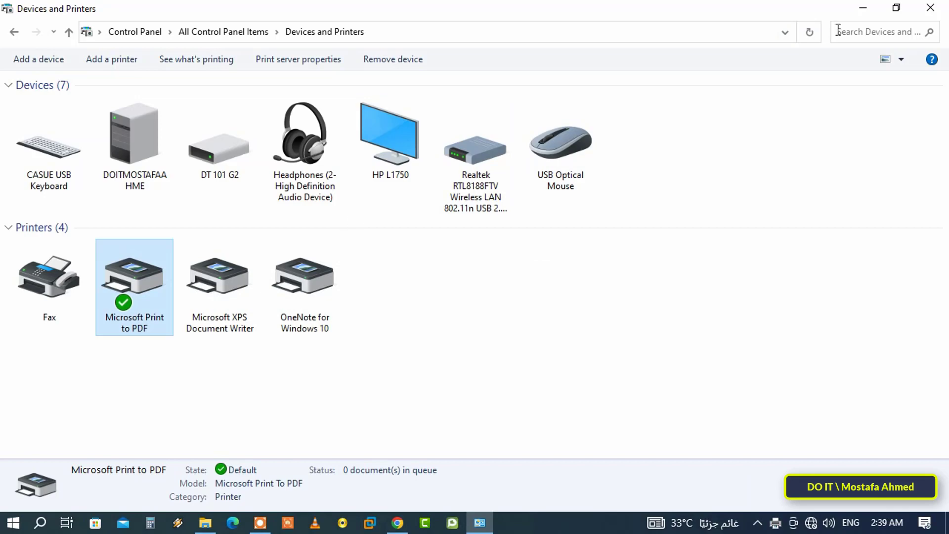
{"action": "left_click", "coordinate": [863, 9]}
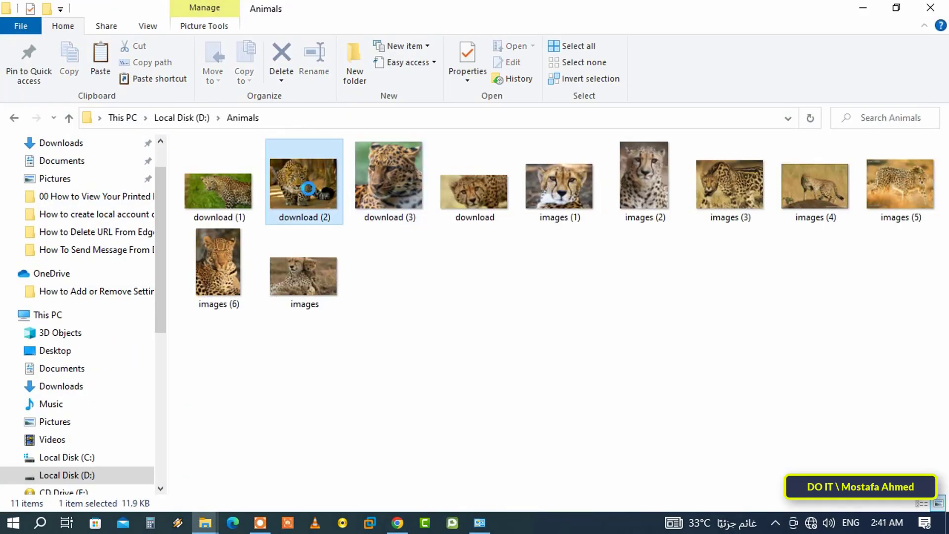
Print the download (2) leopard picture to Microsoft Print to PDF, saving it as 1212, and close File Explorer.
{"action": "right_click", "coordinate": [307, 186]}
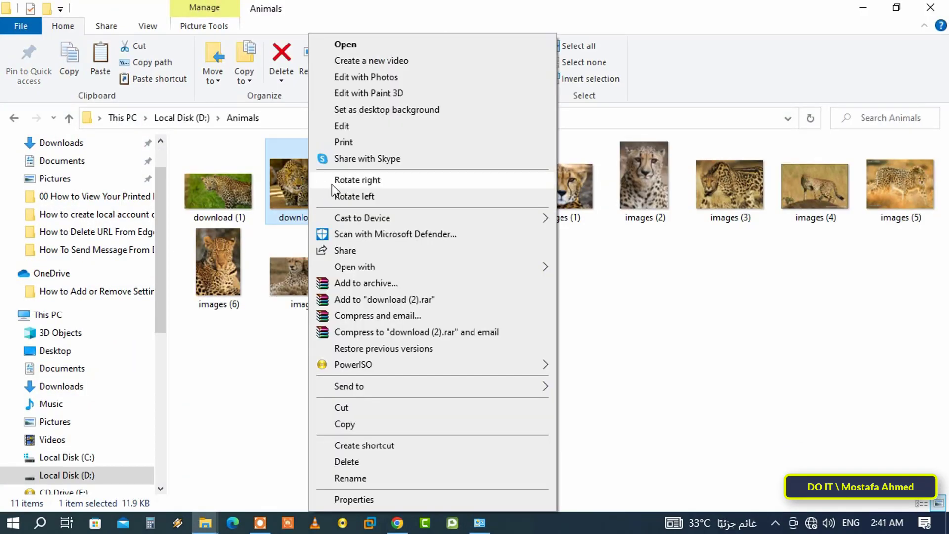
{"action": "left_click", "coordinate": [343, 141]}
{"action": "left_click", "coordinate": [653, 443]}
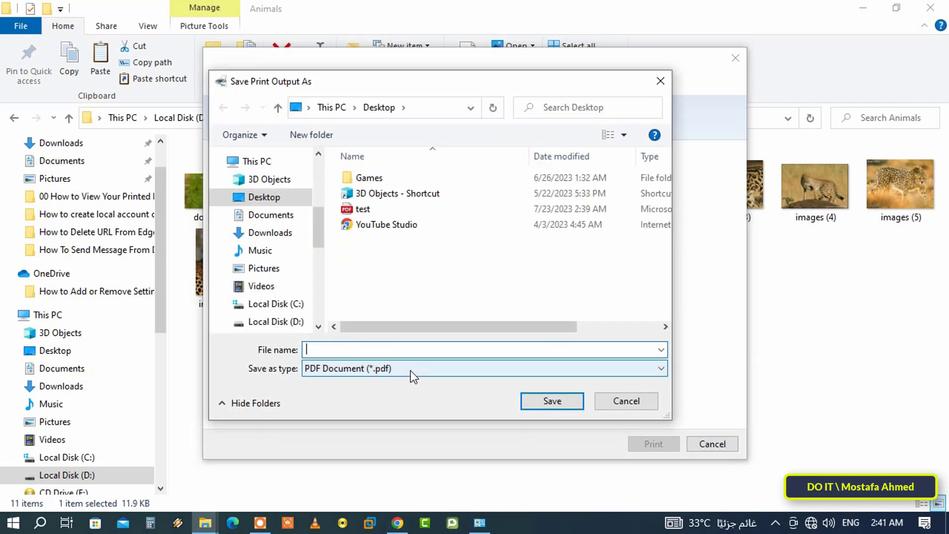
{"action": "type", "text": "1212"}
{"action": "left_click", "coordinate": [553, 401]}
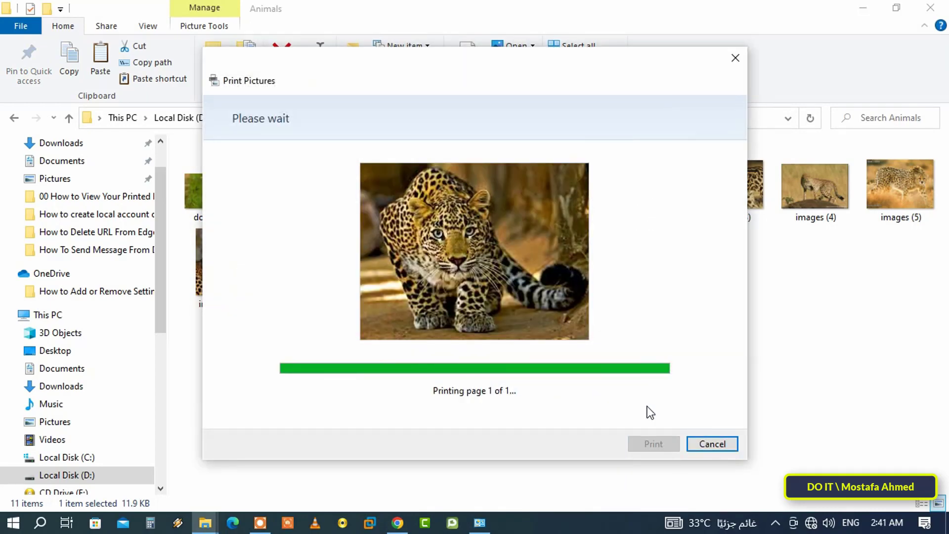
{"action": "left_click", "coordinate": [929, 8]}
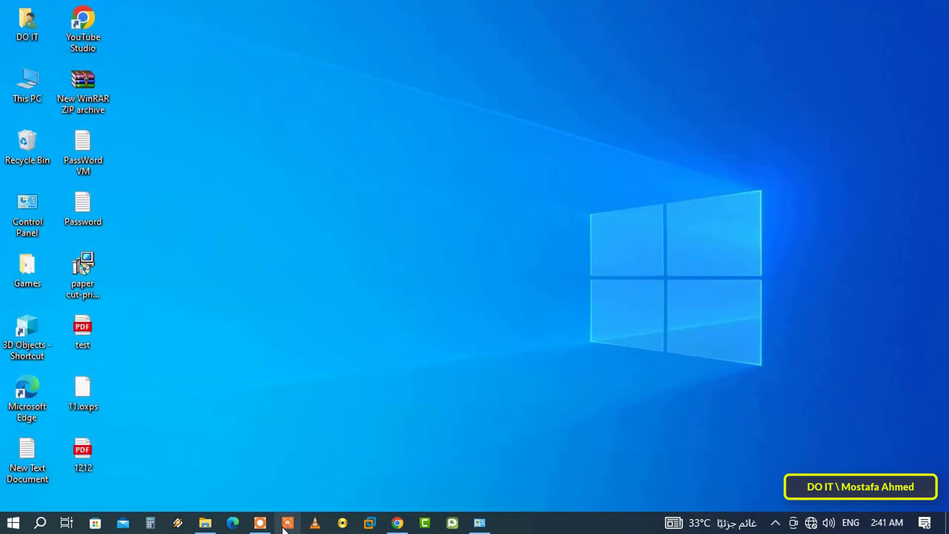
Reload the 23 Jul 2023 log and highlight the new Full page photo job and the first job's print time.
{"action": "left_click", "coordinate": [399, 523]}
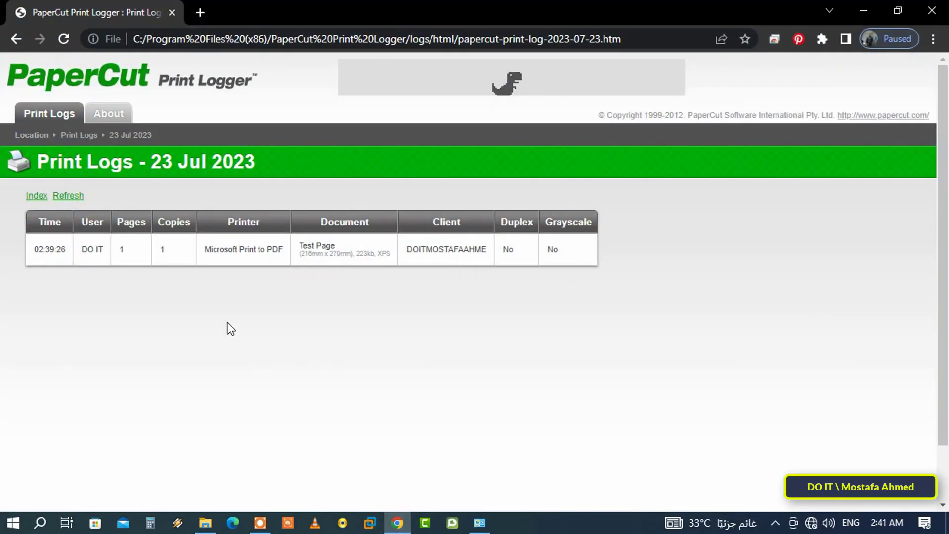
{"action": "right_click", "coordinate": [227, 323]}
{"action": "left_click", "coordinate": [264, 372]}
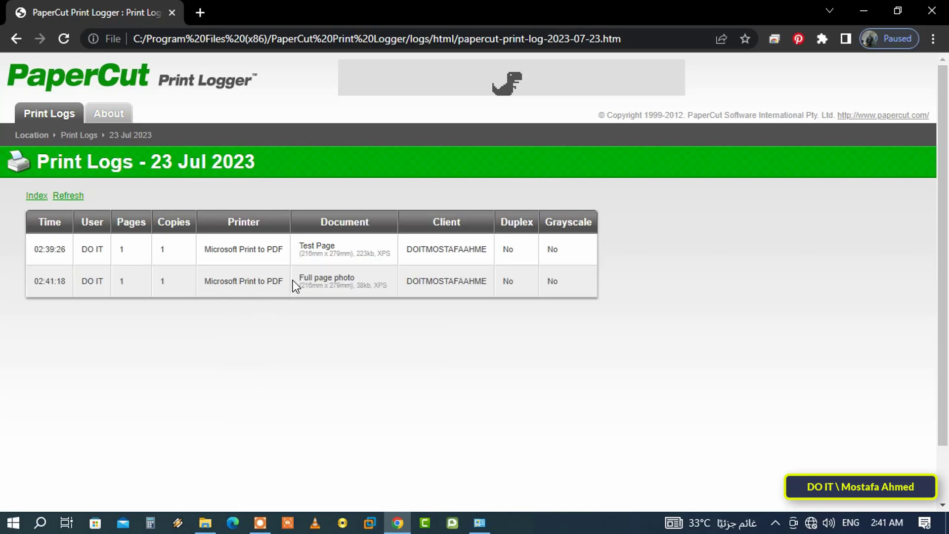
{"action": "left_click_drag", "start_coordinate": [299, 276], "coordinate": [360, 282]}
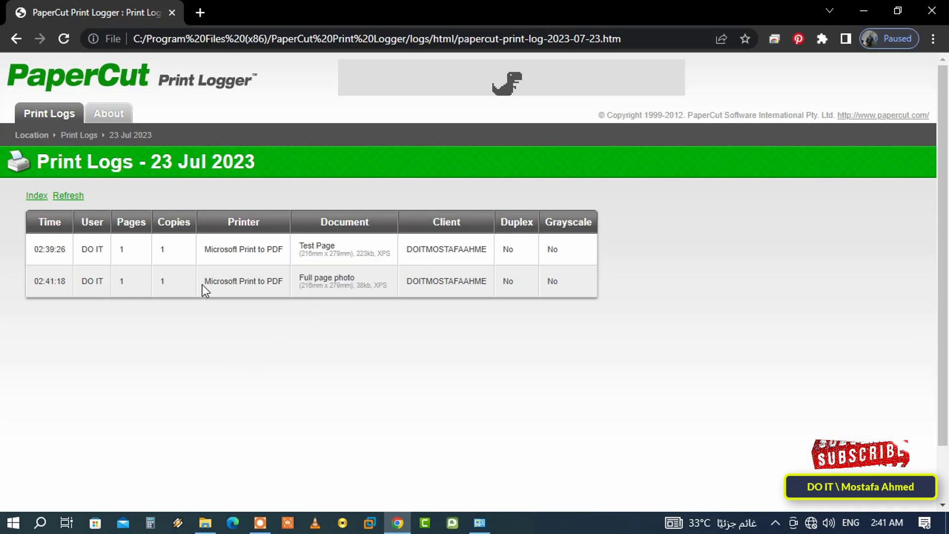
{"action": "left_click_drag", "start_coordinate": [203, 282], "coordinate": [312, 283]}
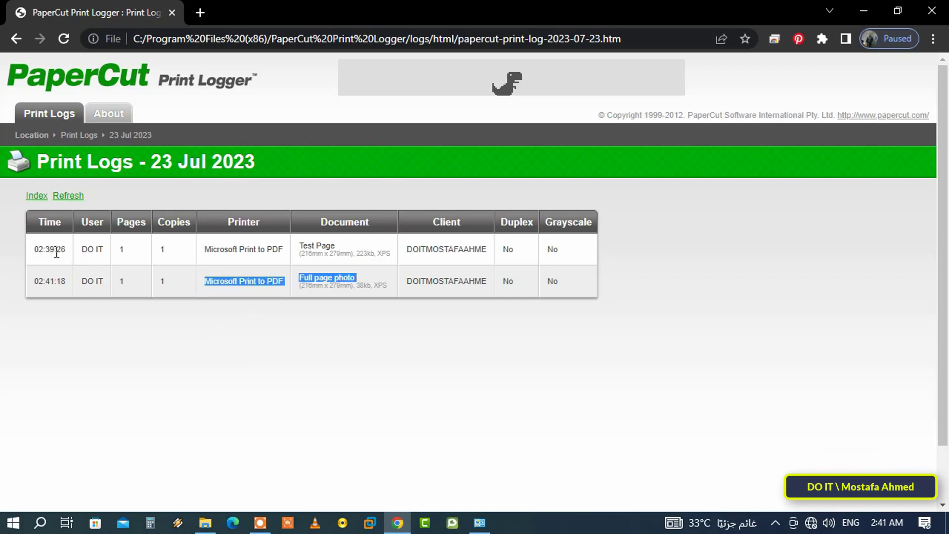
{"action": "left_click_drag", "start_coordinate": [35, 250], "coordinate": [61, 248]}
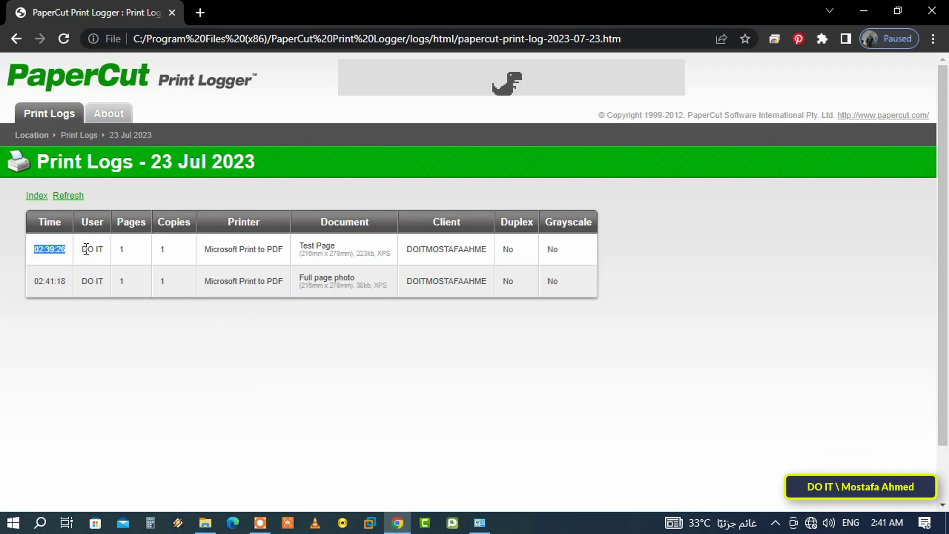